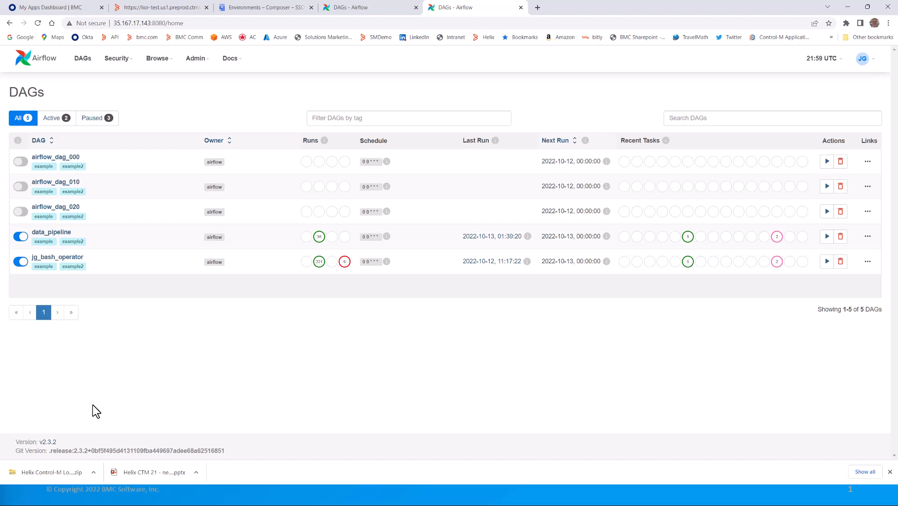
# Step: Switch to the Airflow server's terminal session and check the installed version with airflow version
pyautogui.hotkey('alt', 'Tab')
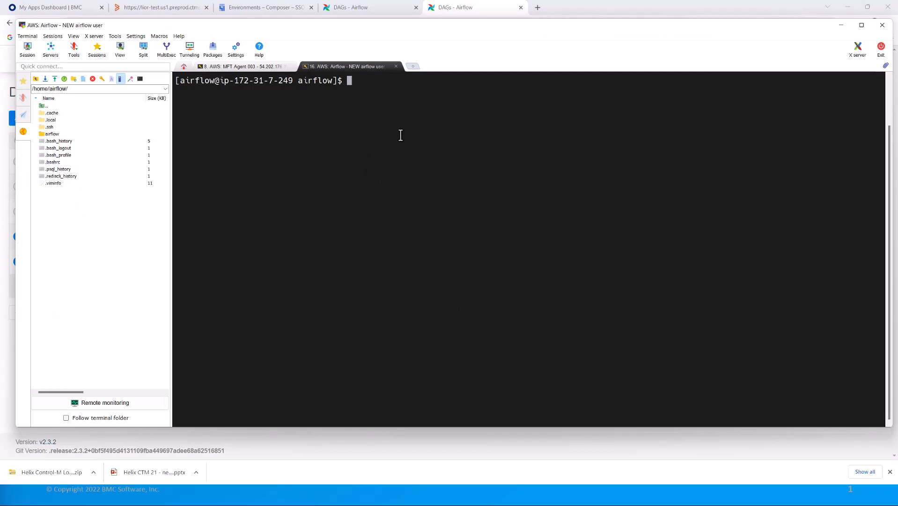
pyautogui.write('airflow version')
pyautogui.press('Return')
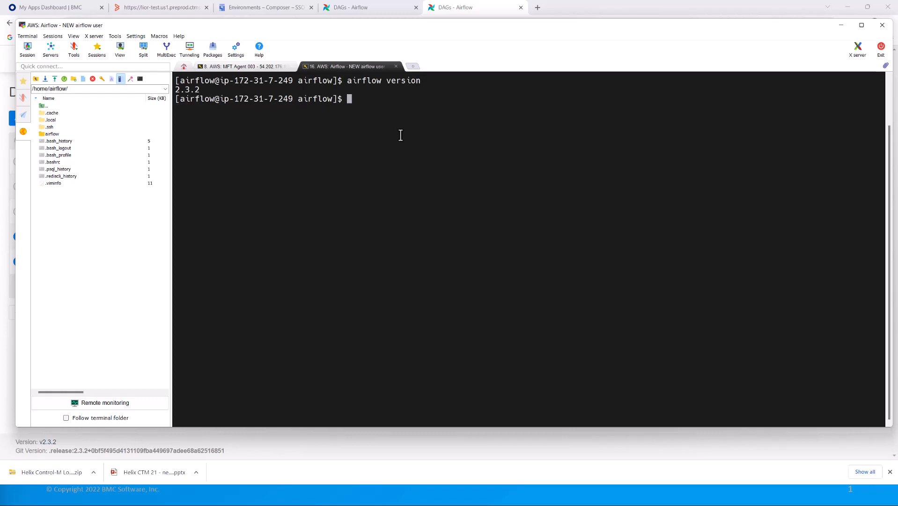
# Step: Look up the API authentication setting by running cat airflow.cfg | grep auth_backends
pyautogui.press('Up')
pyautogui.press('Up')
pyautogui.press('Up')
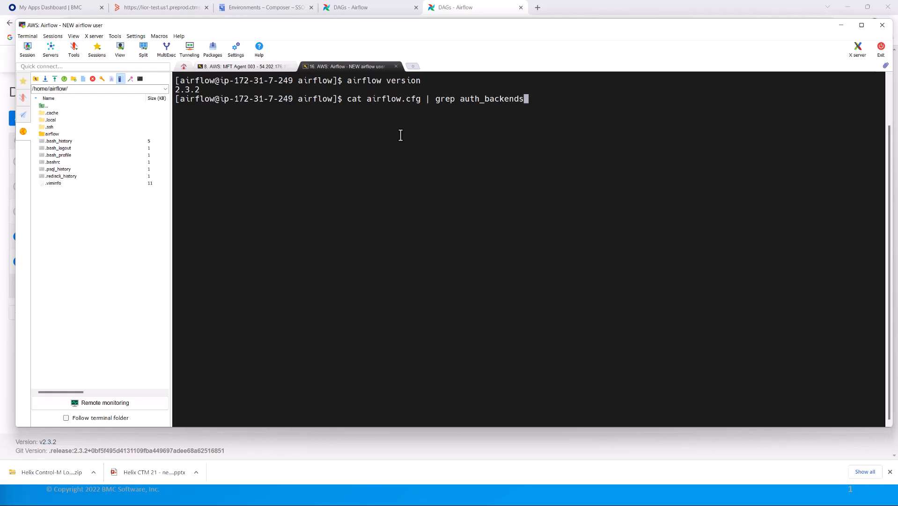
pyautogui.press('Return')
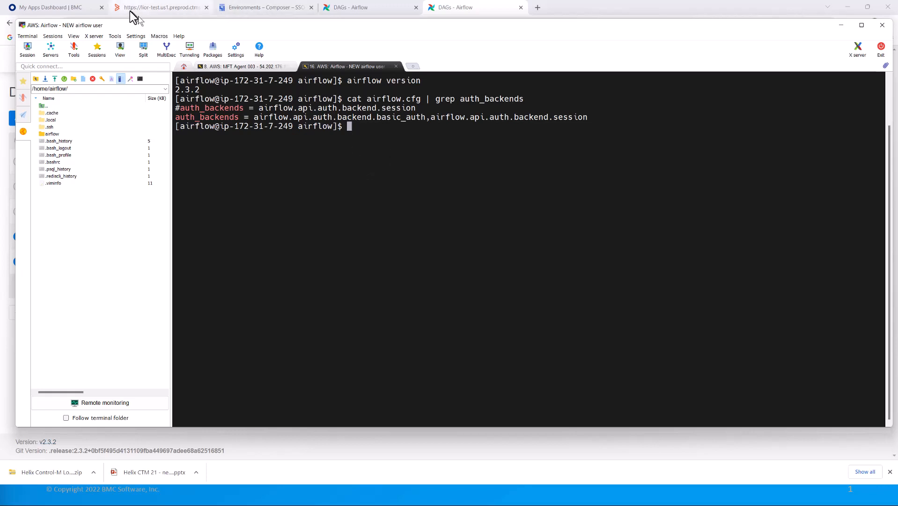
# Step: Switch to Control-M's centralized connection profiles and examine the connection details and connection type options of the AIRFLOW profile
pyautogui.click(159, 9)
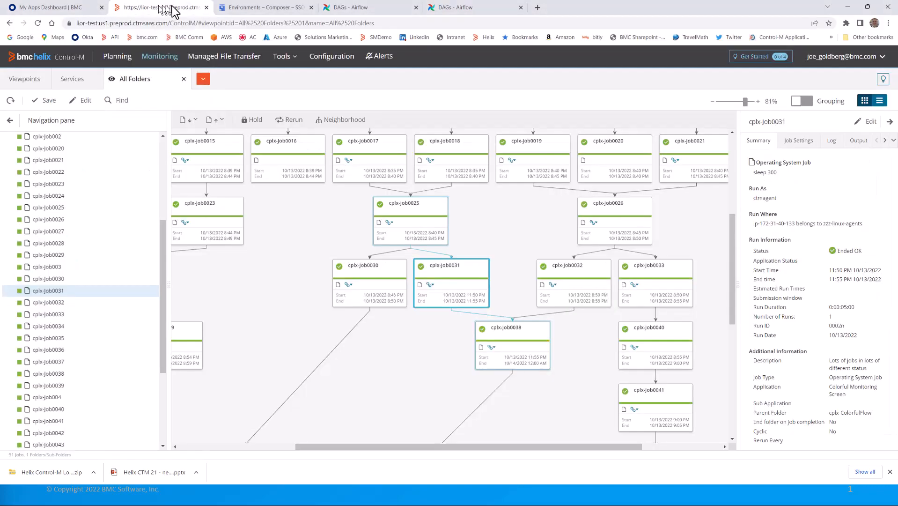
pyautogui.click(330, 58)
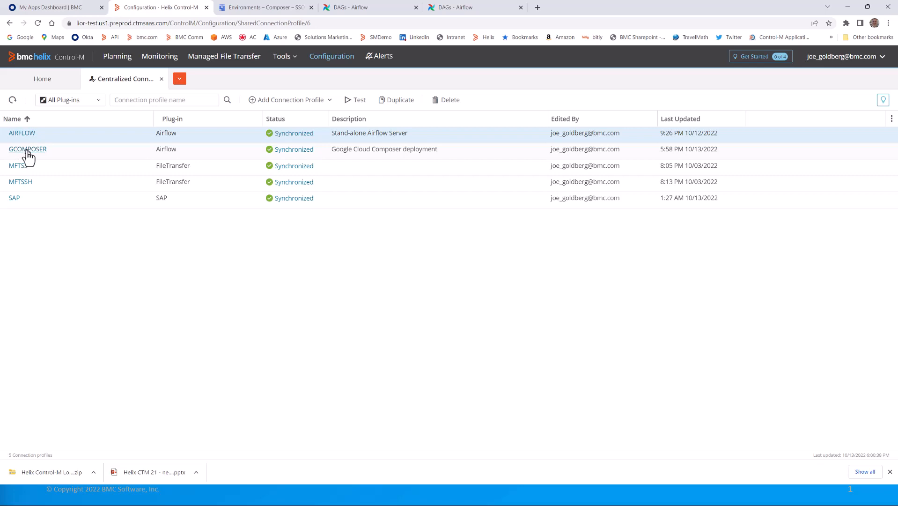
pyautogui.click(22, 135)
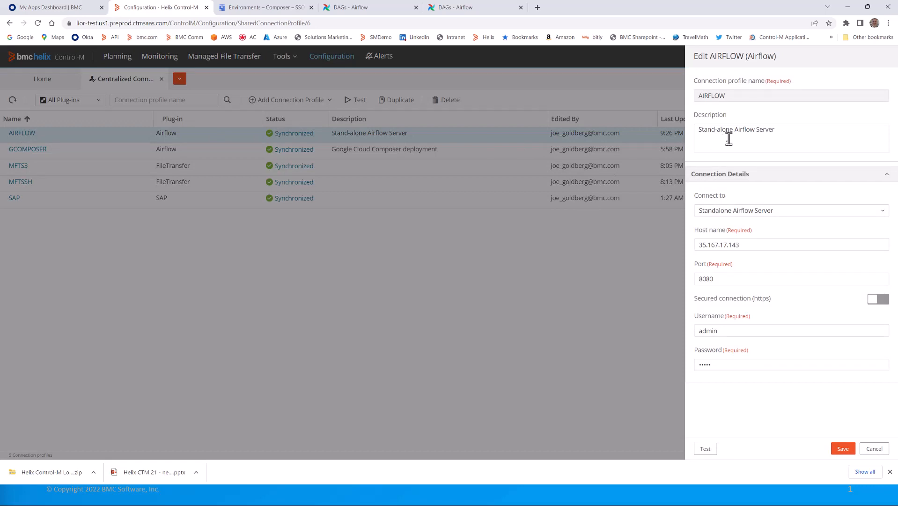
pyautogui.click(804, 216)
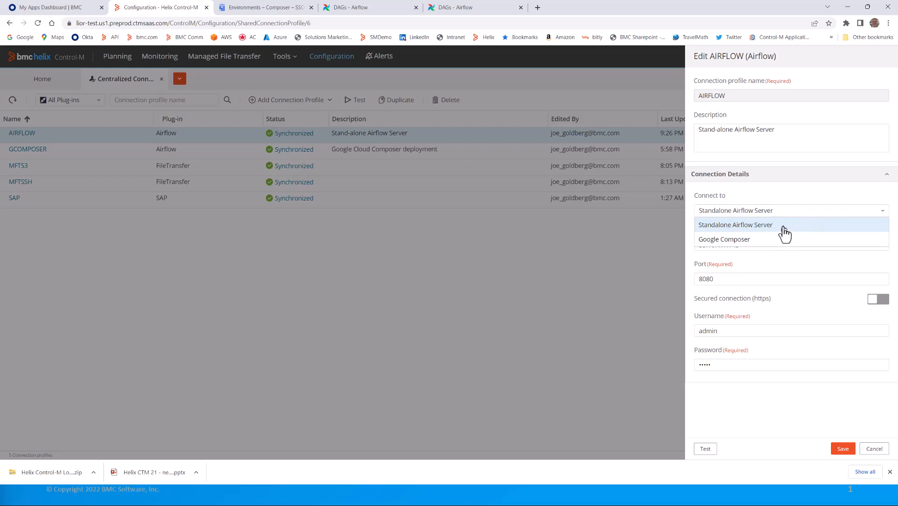
pyautogui.click(805, 189)
pyautogui.click(753, 246)
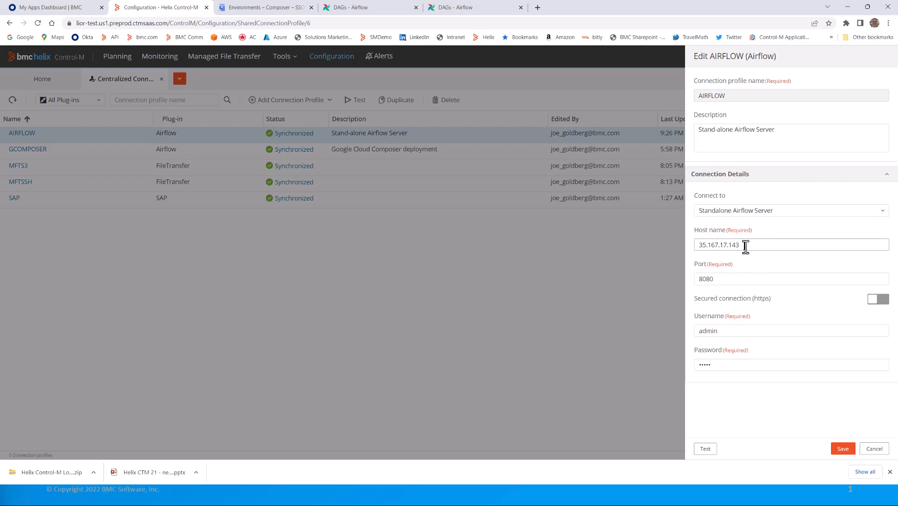
pyautogui.click(720, 276)
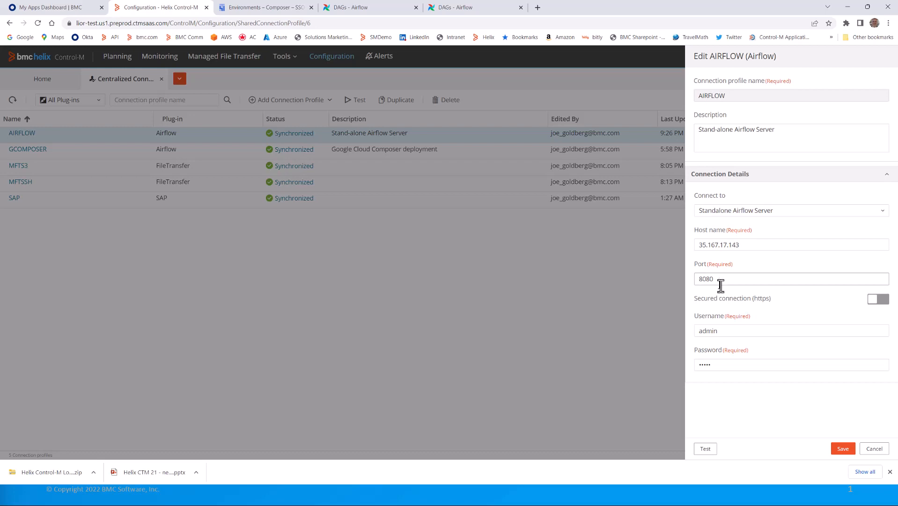
pyautogui.click(608, 362)
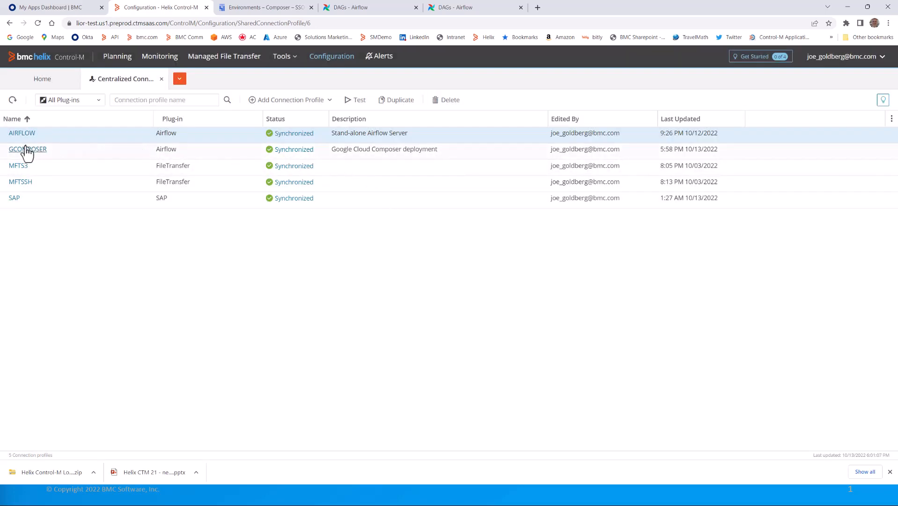
pyautogui.click(27, 150)
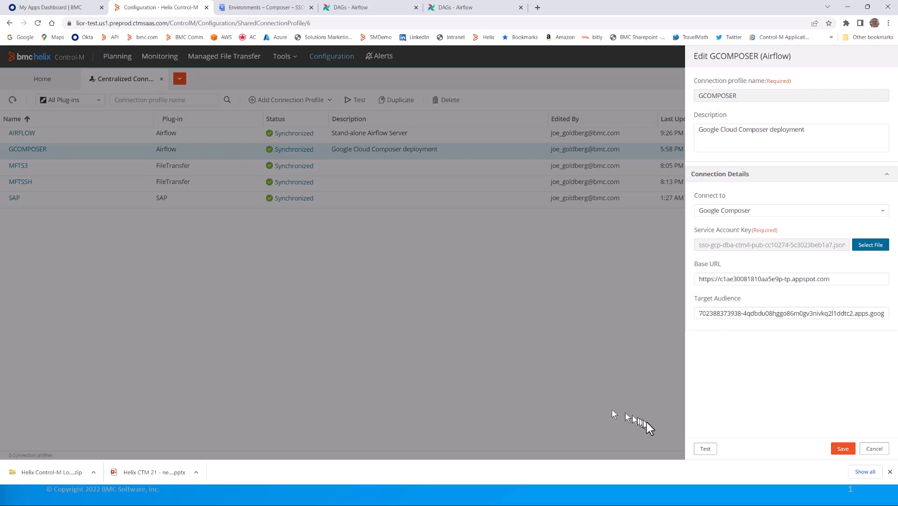
pyautogui.click(706, 449)
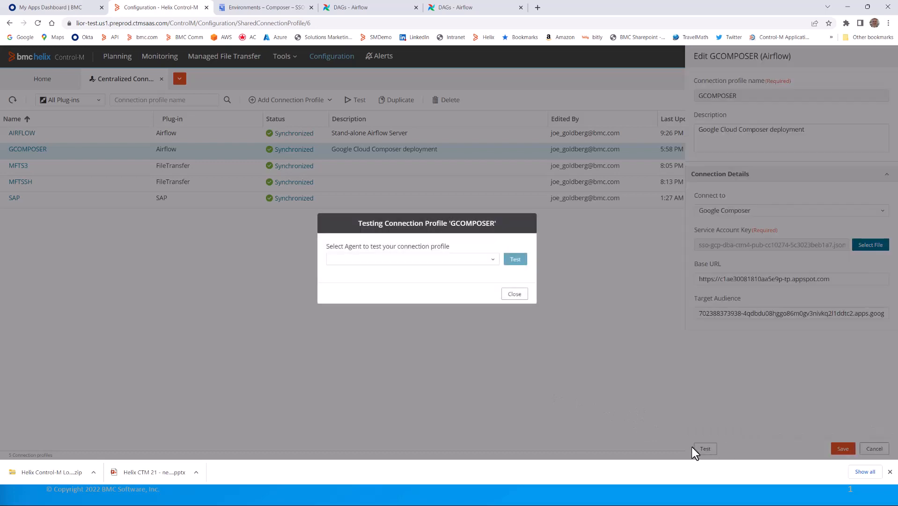
pyautogui.click(490, 263)
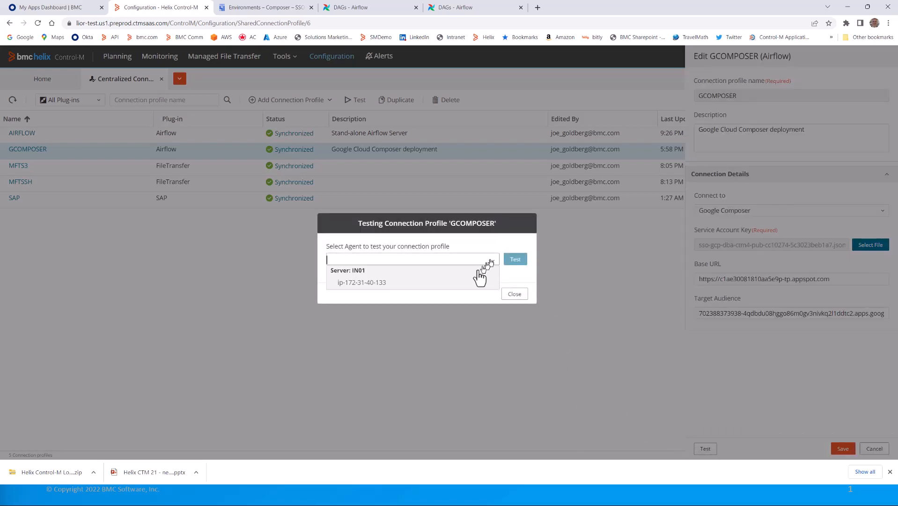
pyautogui.click(377, 284)
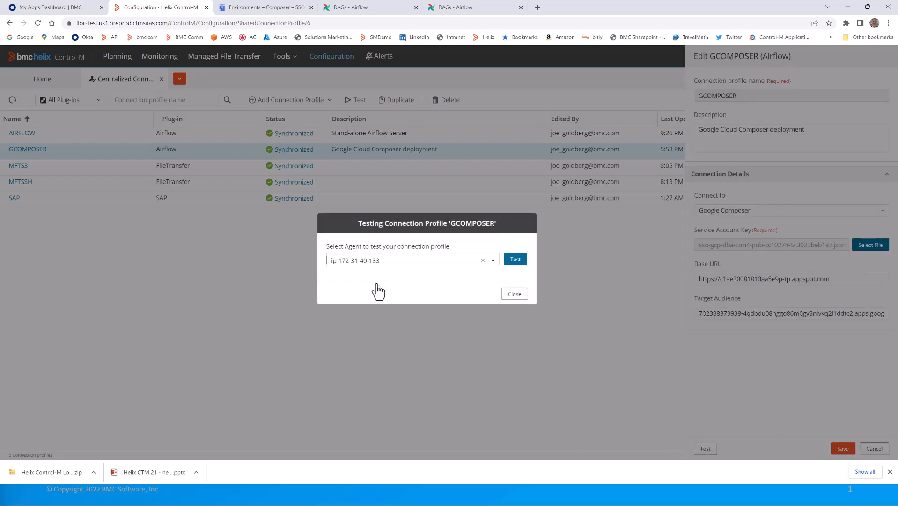
pyautogui.click(516, 260)
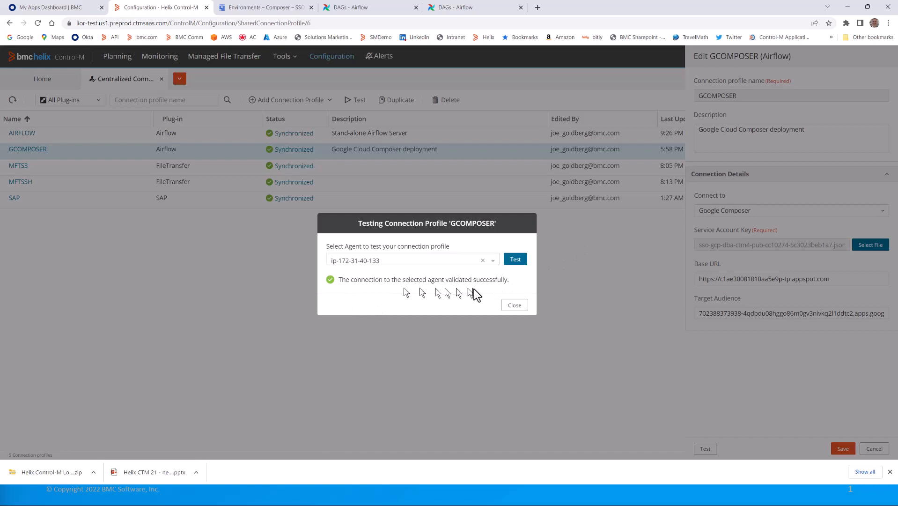
pyautogui.click(514, 306)
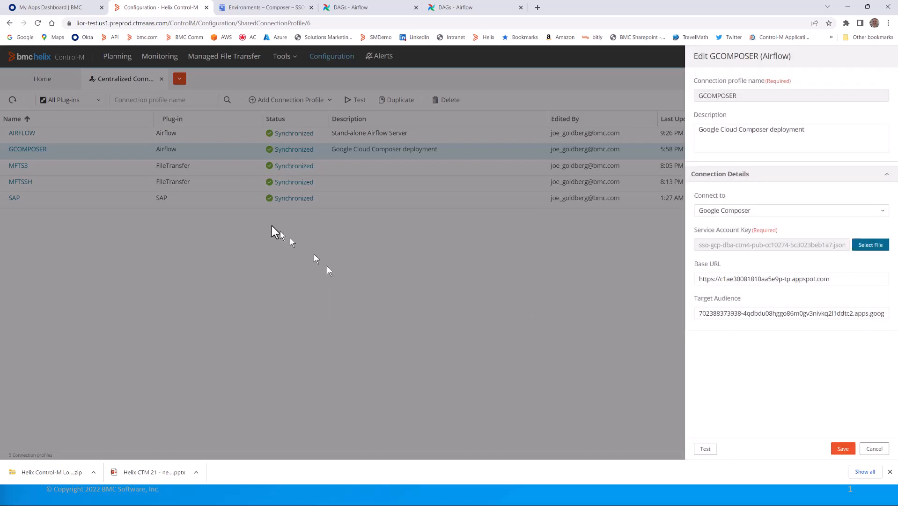
pyautogui.click(368, 133)
pyautogui.click(377, 133)
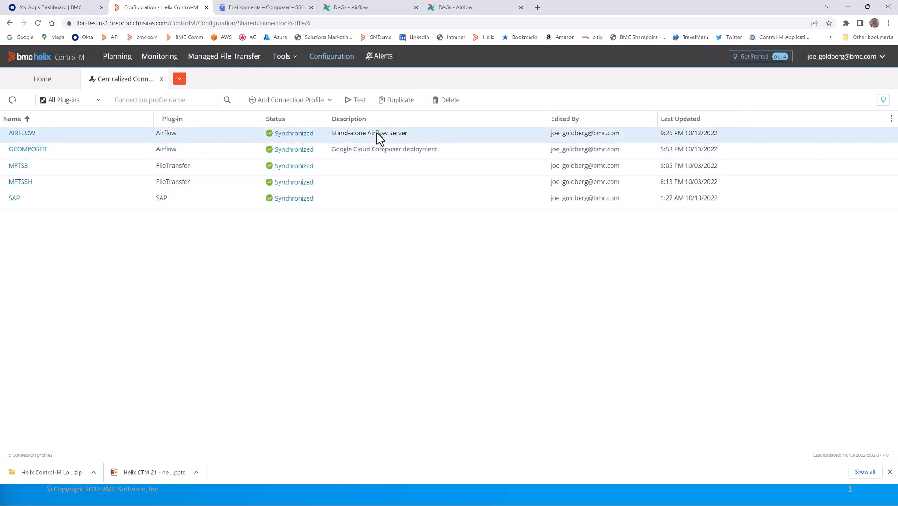
pyautogui.click(355, 104)
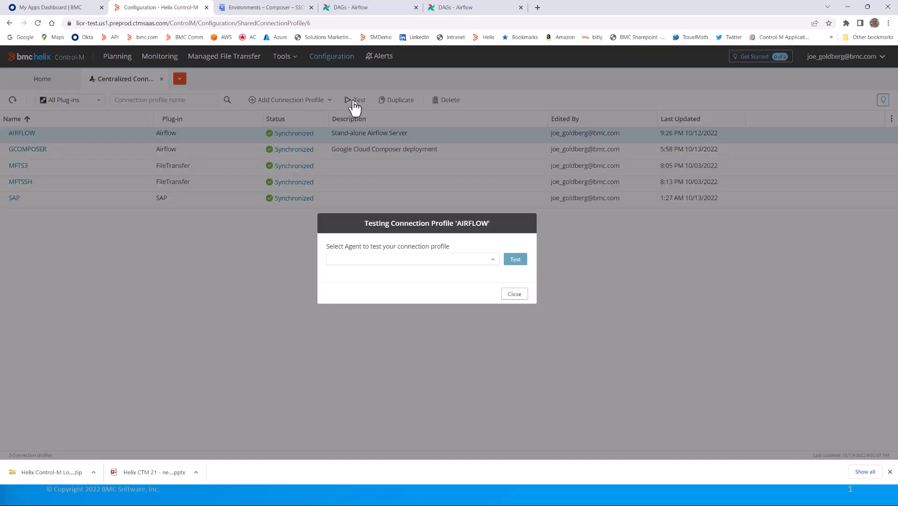
pyautogui.click(491, 262)
pyautogui.click(430, 282)
pyautogui.click(515, 259)
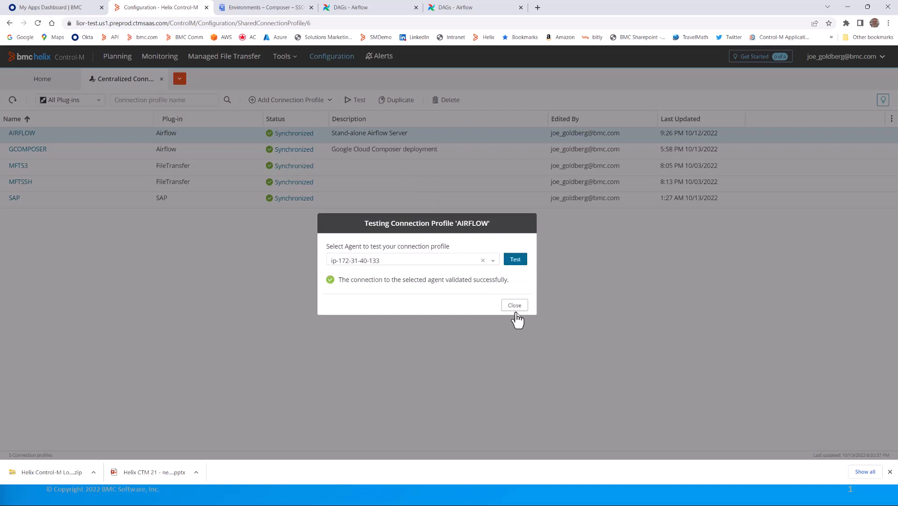
pyautogui.click(514, 306)
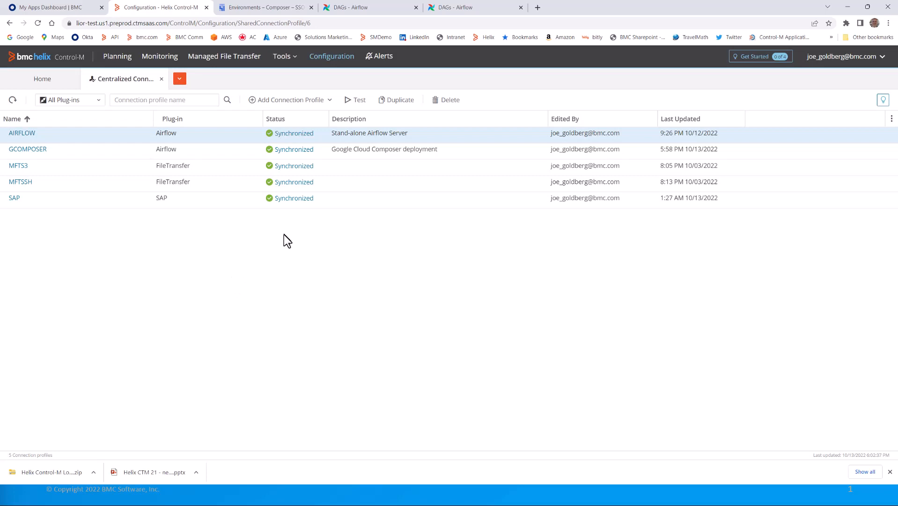
# Step: Go to Planning, close the open workspace, and create a new workspace containing an empty folder
pyautogui.click(115, 58)
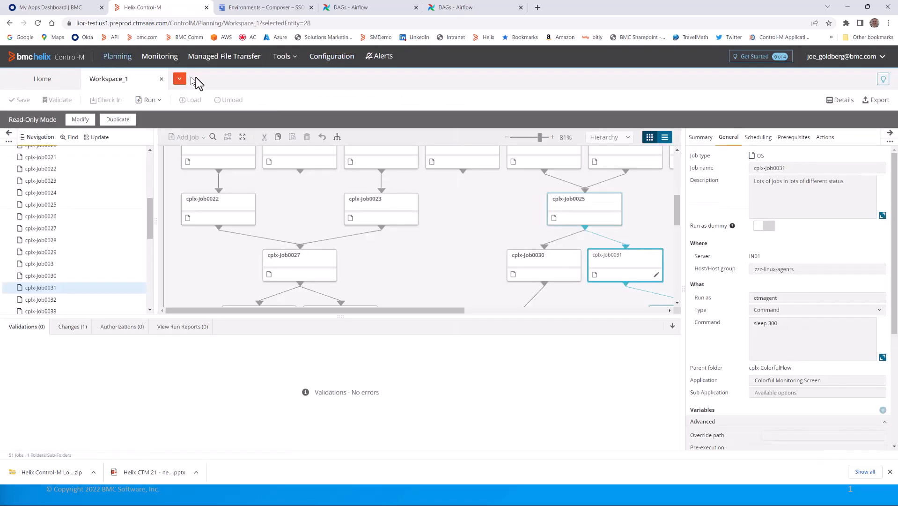
pyautogui.click(161, 79)
pyautogui.click(92, 79)
pyautogui.click(132, 95)
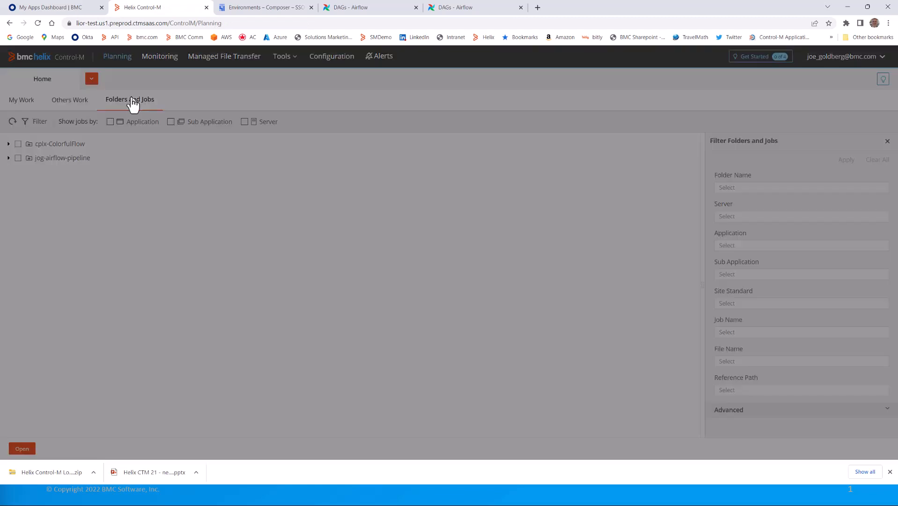
pyautogui.click(841, 448)
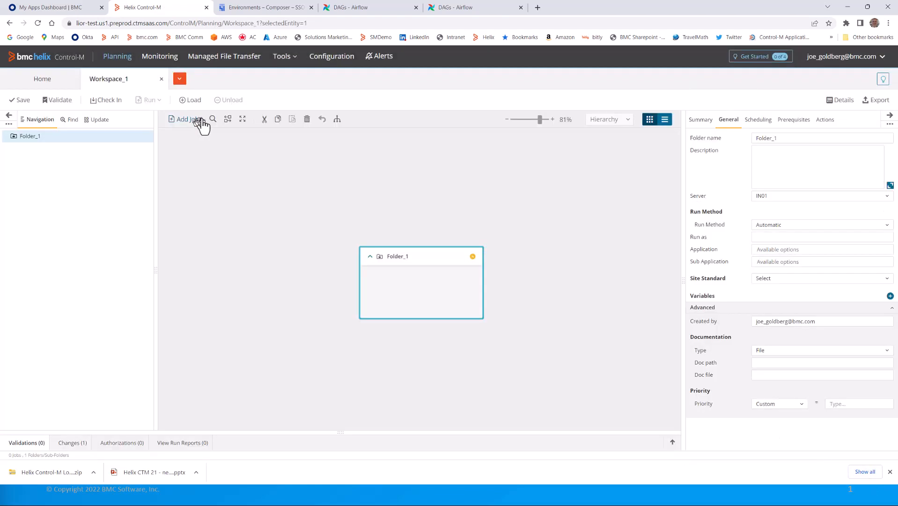
# Step: Add a job of type Airflow inside the new folder
pyautogui.click(204, 120)
pyautogui.scroll(-3, 184, 229)
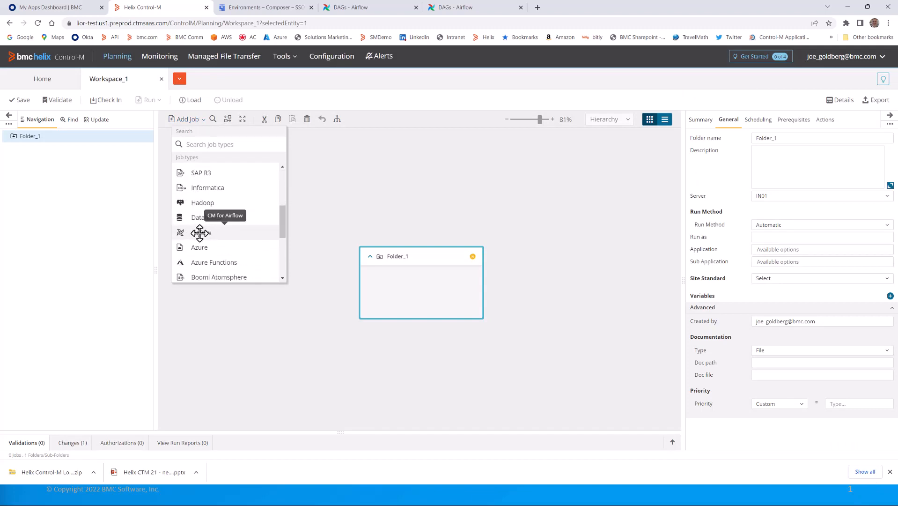
pyautogui.moveTo(200, 232); pyautogui.dragTo(372, 272)
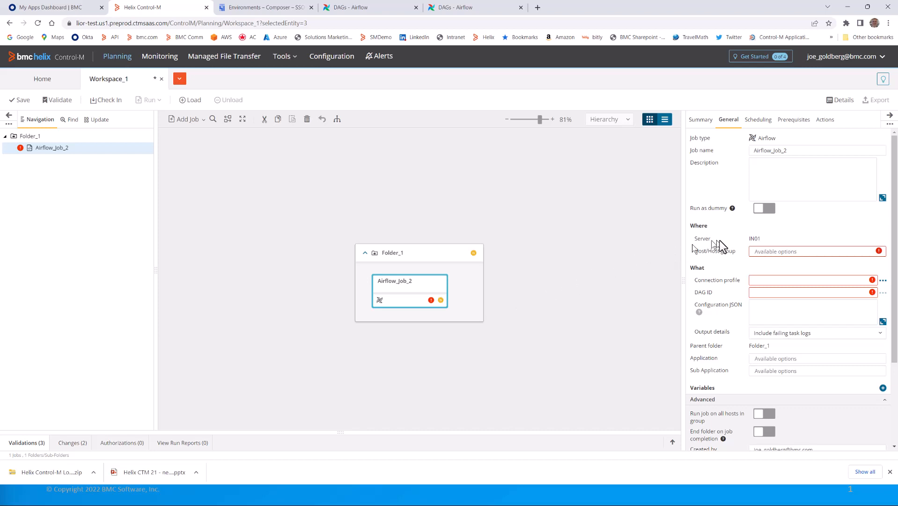
# Step: Set the Airflow job's host group to zzz-linux-agents and its connection profile to AIRFLOW
pyautogui.click(756, 252)
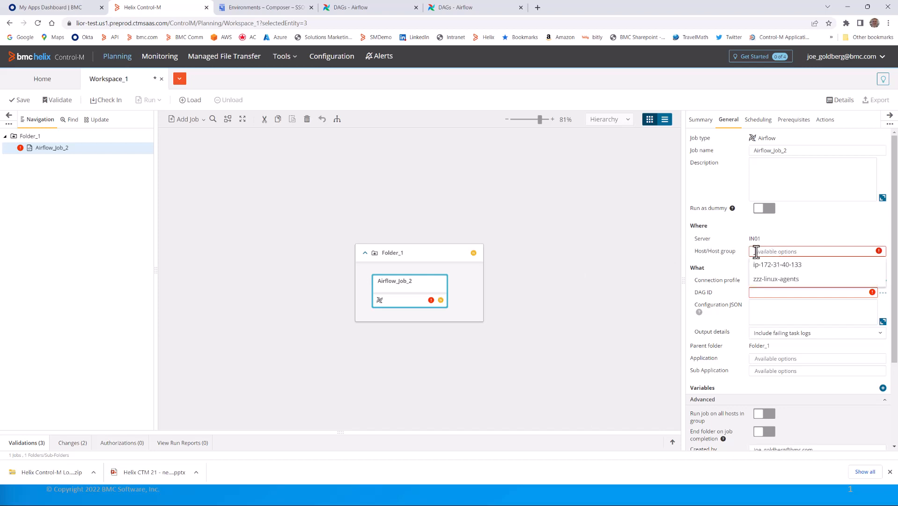
pyautogui.click(757, 280)
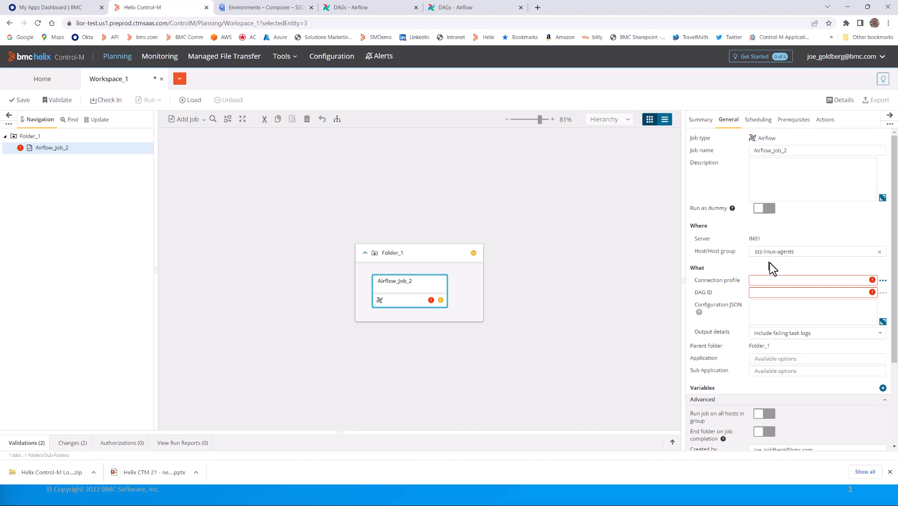
pyautogui.click(883, 281)
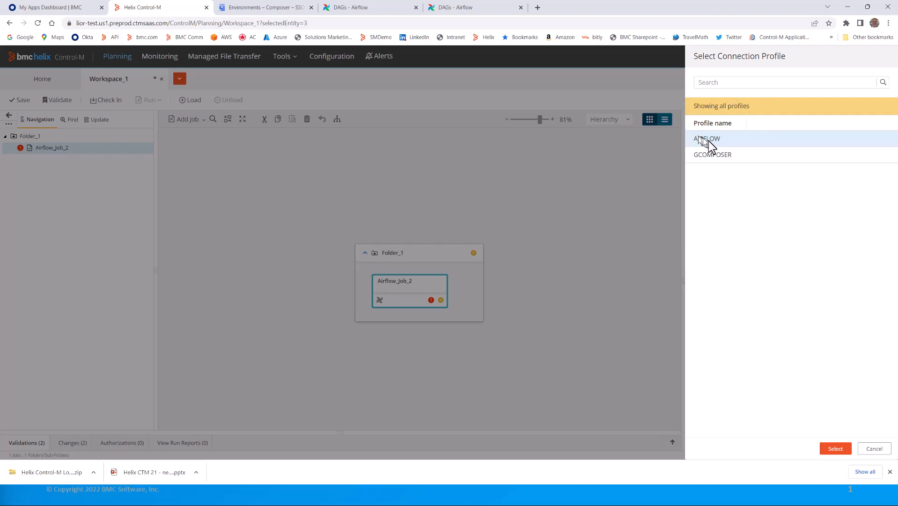
pyautogui.click(838, 449)
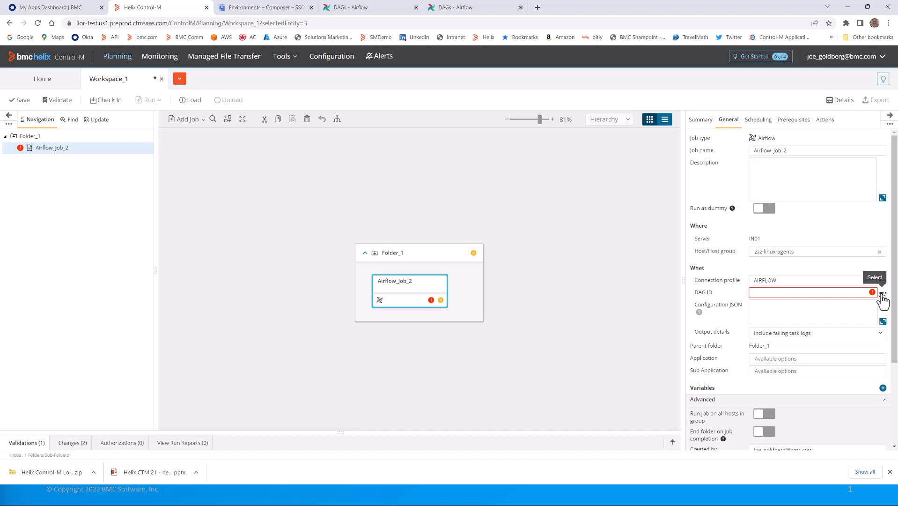
# Step: Choose data_pipeline as the DAG ID that the Airflow job runs
pyautogui.click(882, 295)
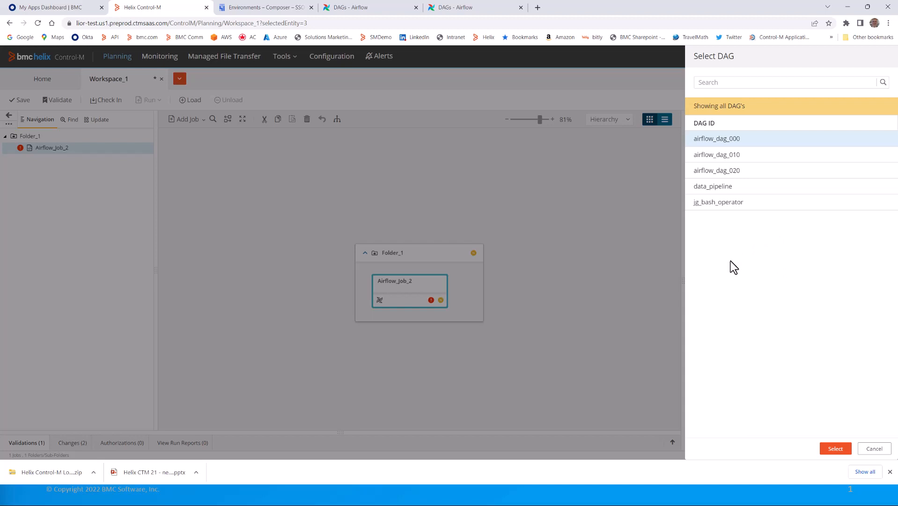
pyautogui.click(715, 190)
pyautogui.click(836, 449)
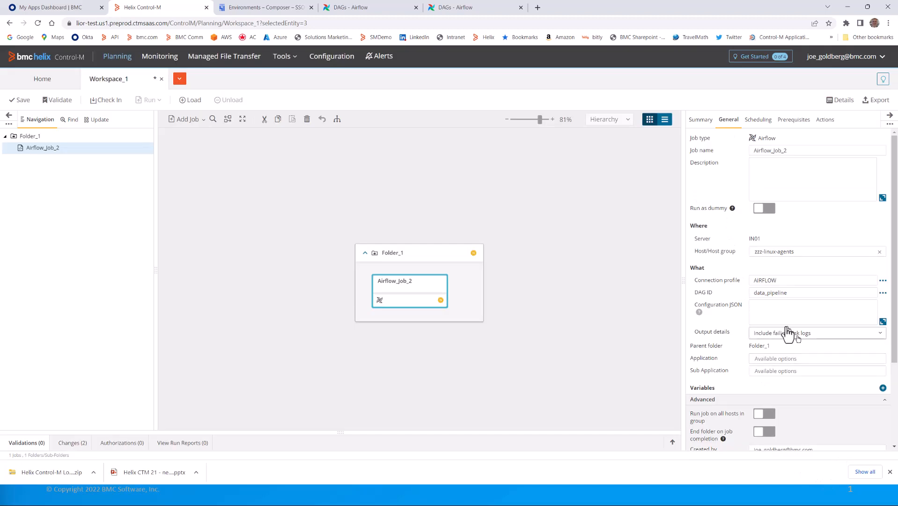
pyautogui.click(753, 304)
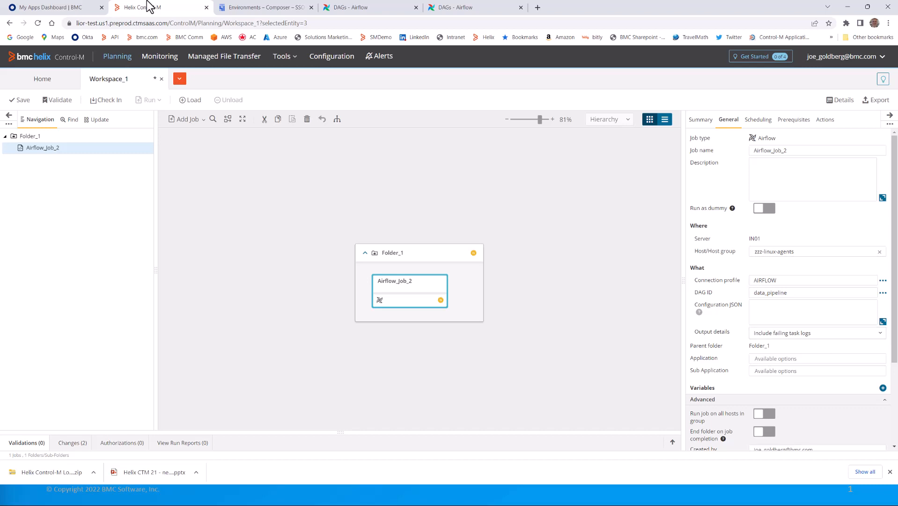
# Step: Go to Monitoring and run the entire jog-airflow-pipeline folder on server IN01
pyautogui.click(152, 63)
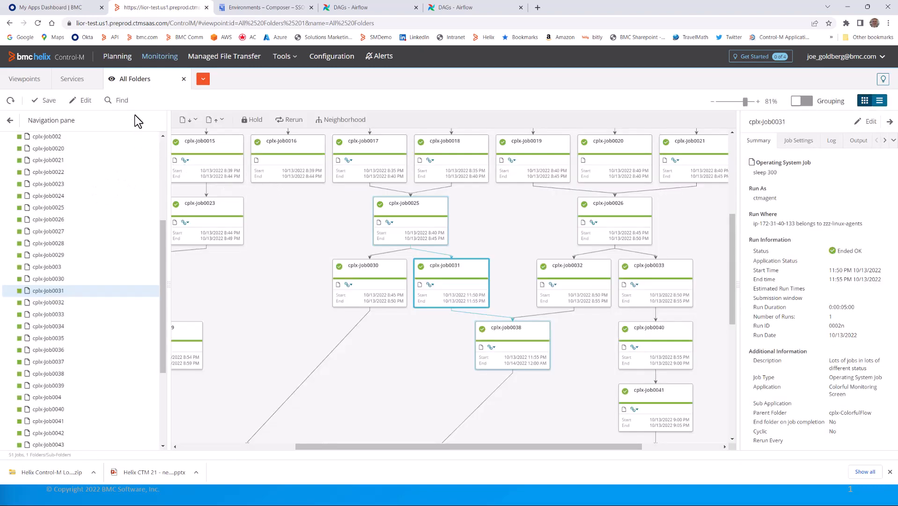
pyautogui.click(203, 79)
pyautogui.click(232, 149)
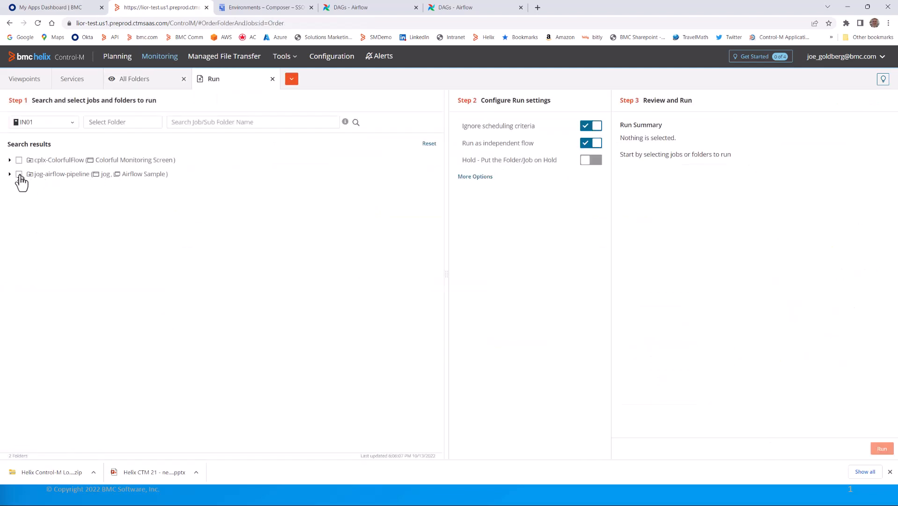
pyautogui.click(19, 174)
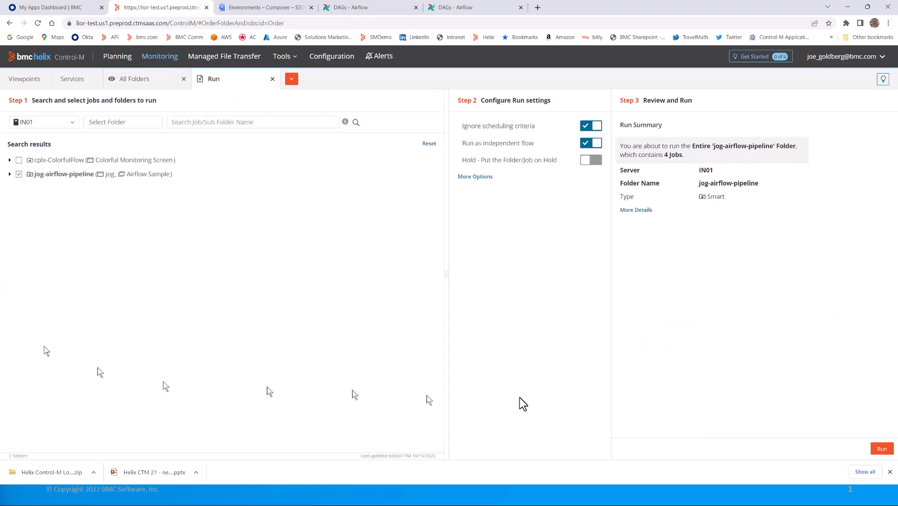
pyautogui.click(881, 448)
pyautogui.click(436, 286)
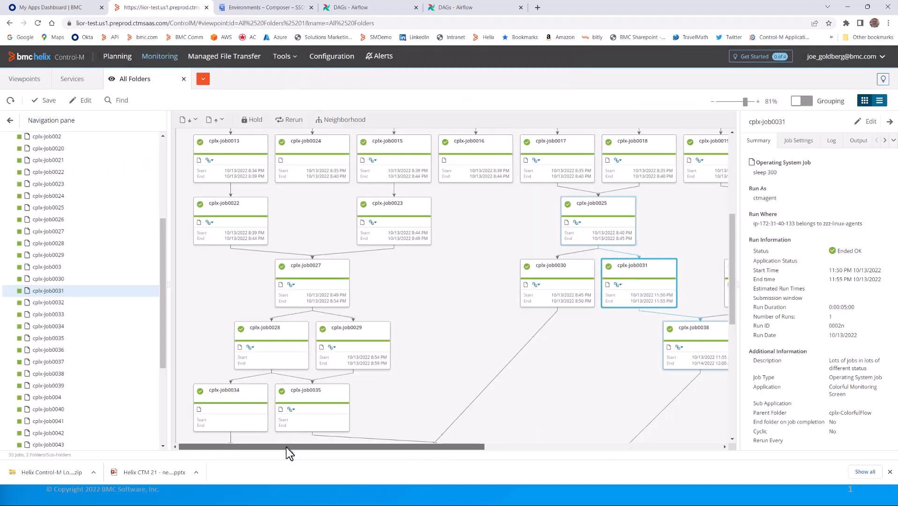
# Step: In the jog-airflow-pipeline flow, examine the jog-sap-analytics-feed job's summary and the jog-mft-move-sap-feeds job's settings
pyautogui.moveTo(286, 447); pyautogui.dragTo(552, 448)
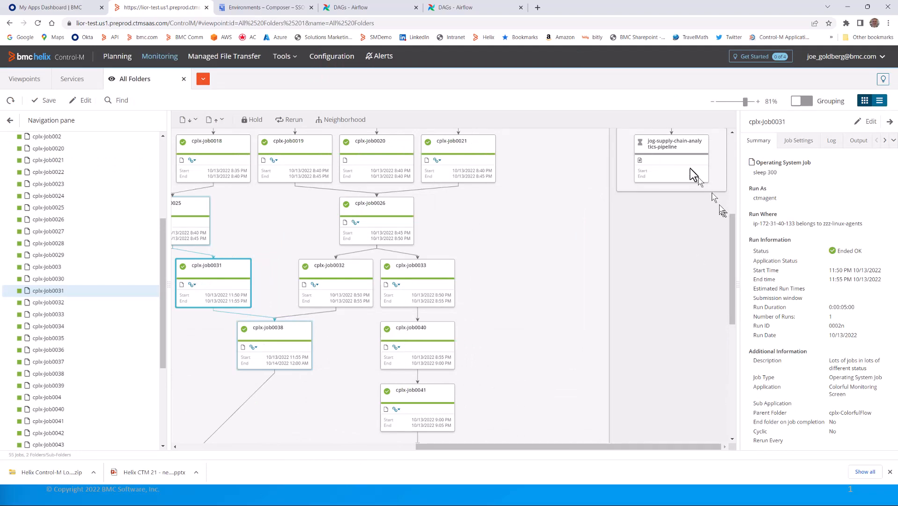
pyautogui.moveTo(732, 234); pyautogui.dragTo(733, 140)
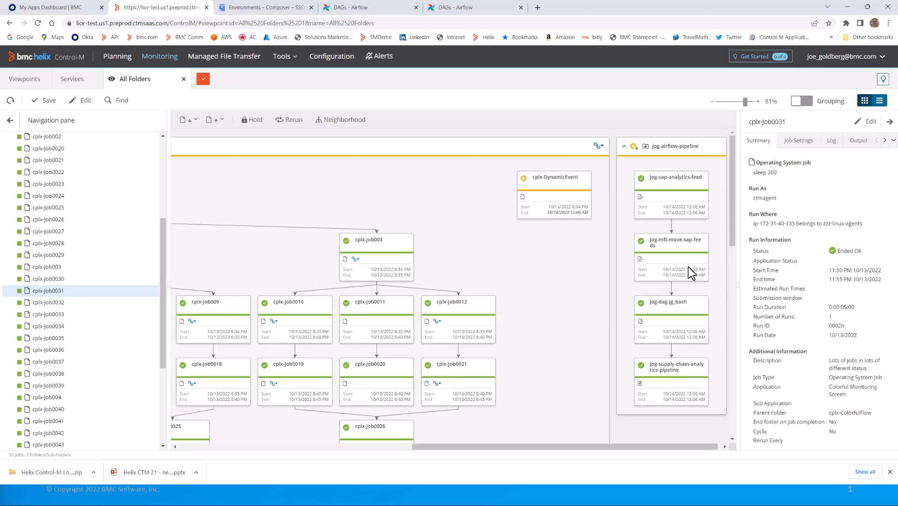
pyautogui.click(670, 185)
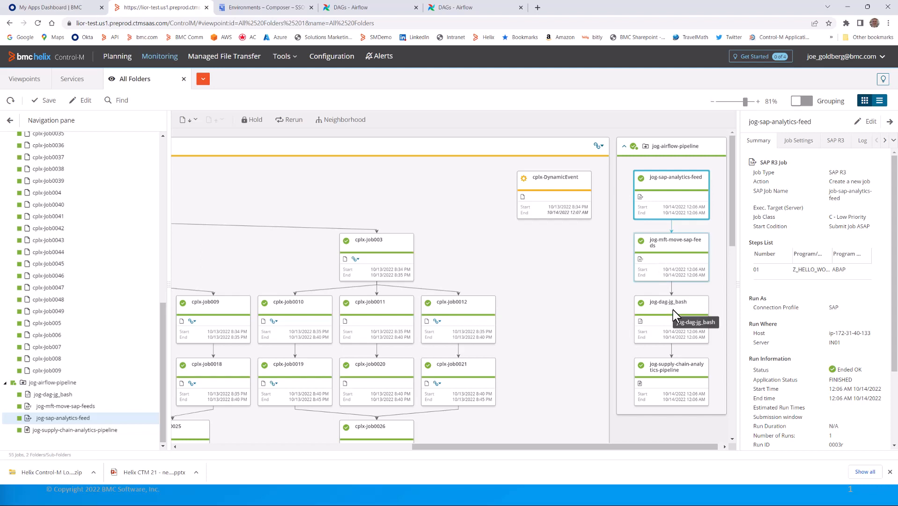
pyautogui.click(665, 244)
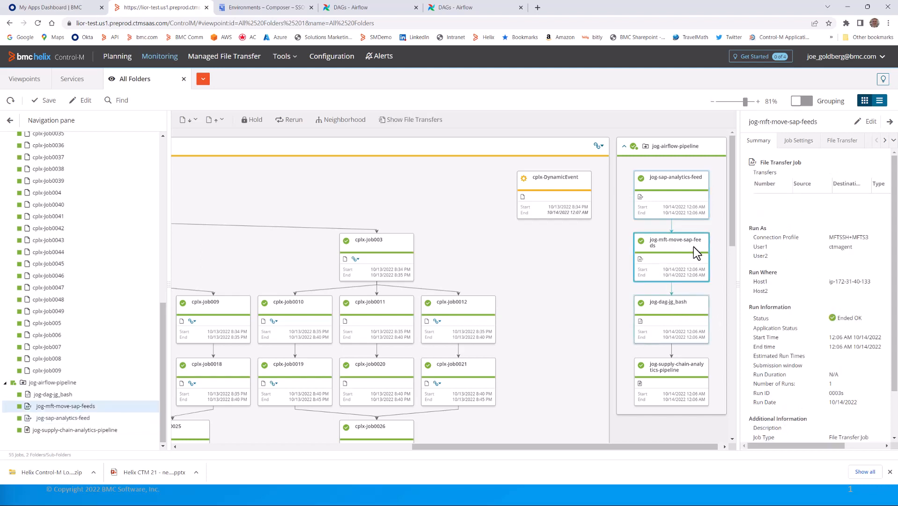
pyautogui.click(799, 141)
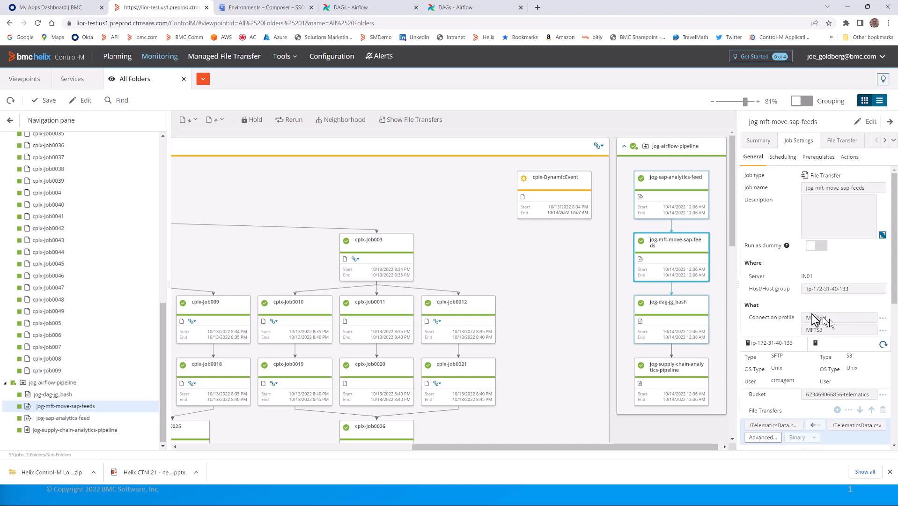
# Step: Review the jog-dag-jg_bash Airflow job's summary, its list of DAG tasks, and its full job output
pyautogui.click(673, 306)
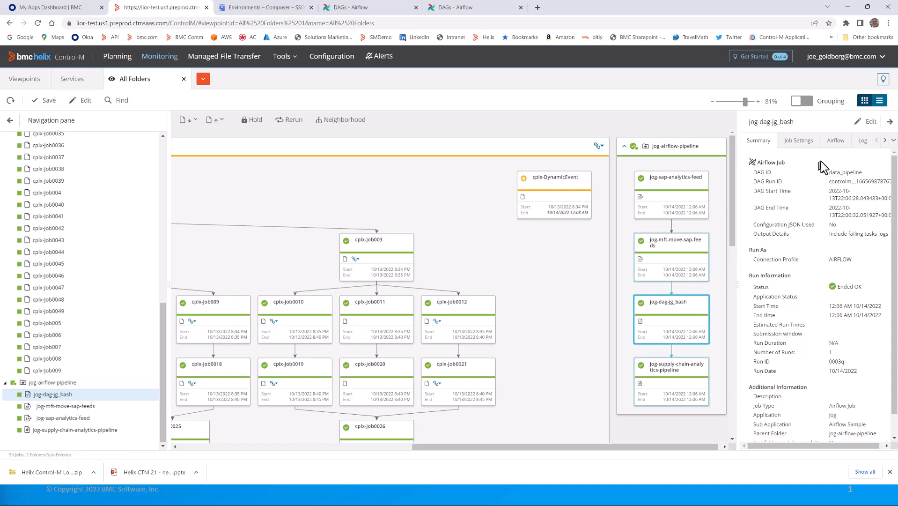
pyautogui.click(840, 143)
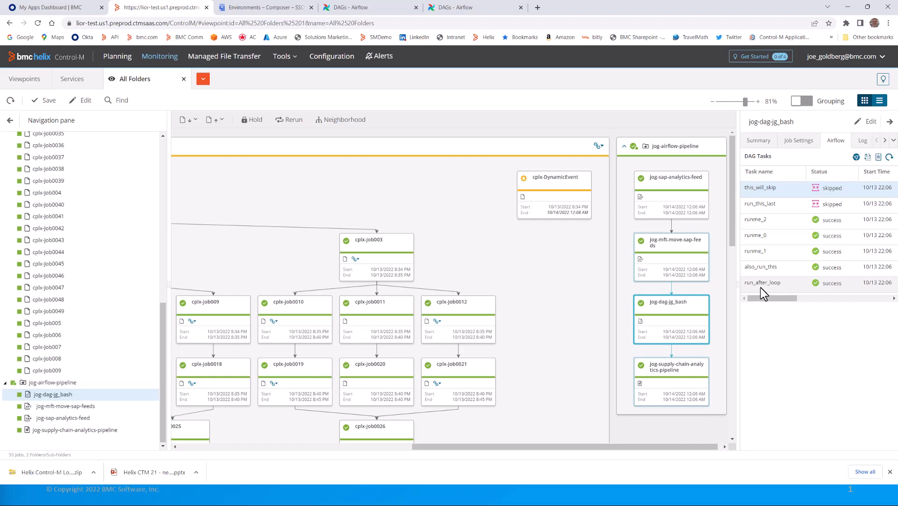
pyautogui.click(886, 141)
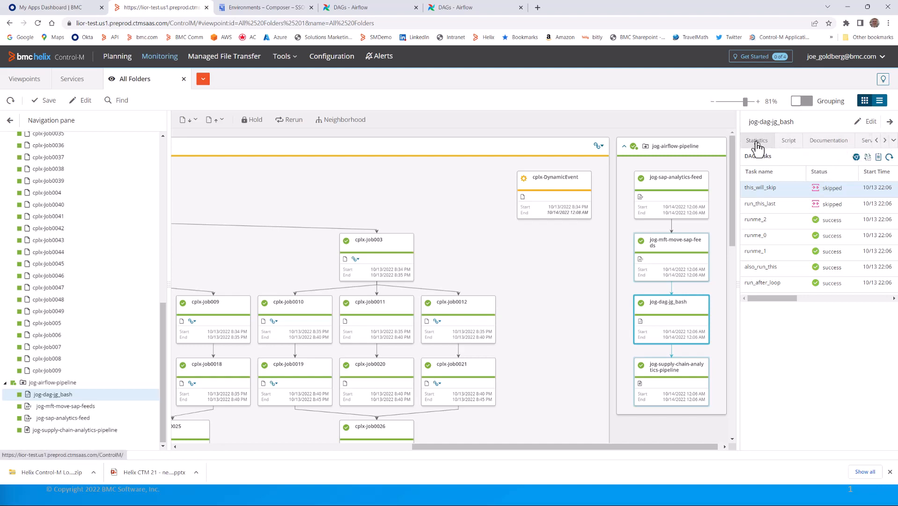
pyautogui.click(877, 141)
pyautogui.click(837, 141)
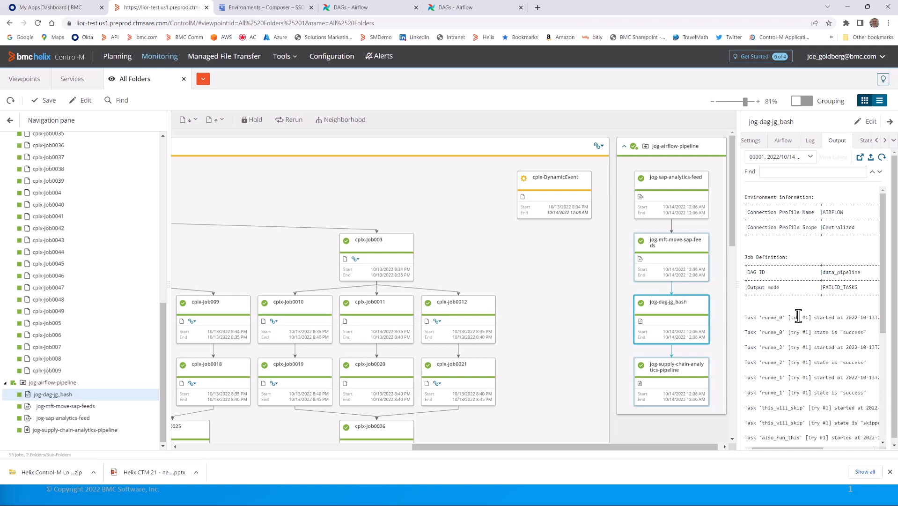
pyautogui.scroll(-5, 797, 314)
pyautogui.scroll(-1, 799, 316)
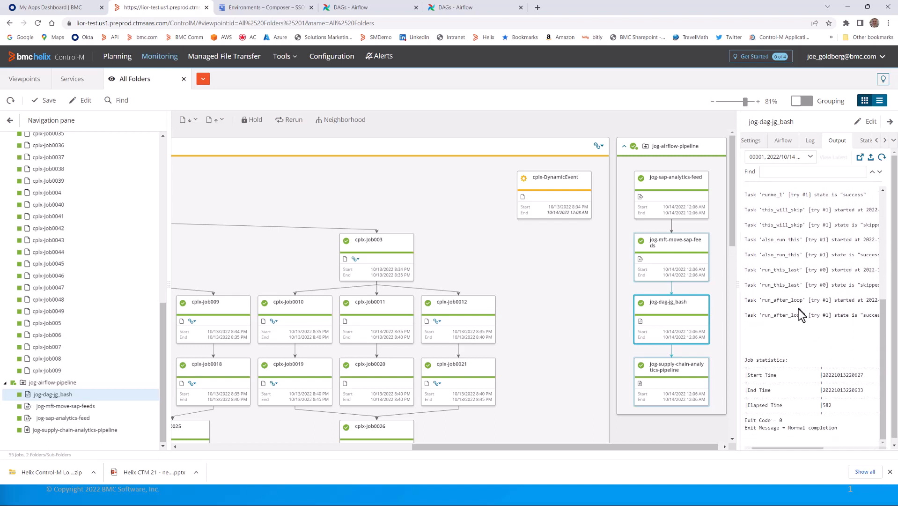
pyautogui.scroll(3, 791, 314)
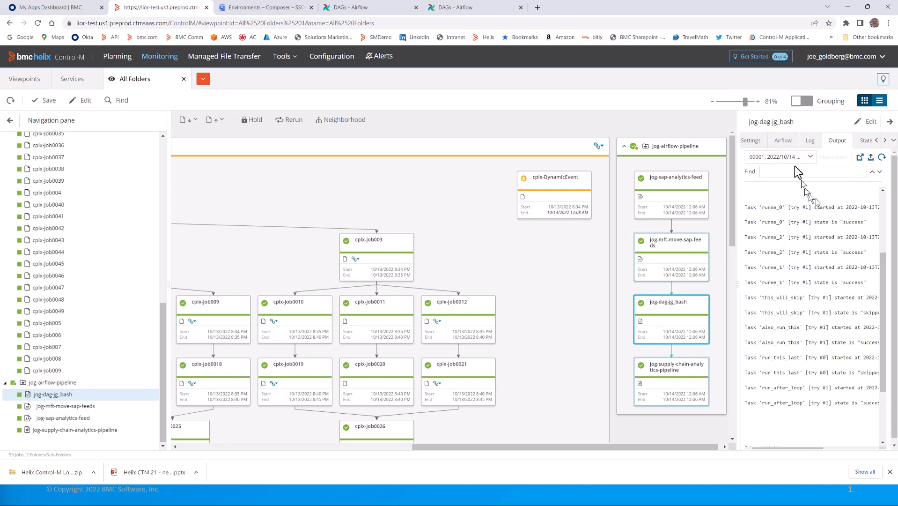
# Step: Return to the job's DAG tasks and read the Airflow log of the runme_2 task
pyautogui.click(785, 143)
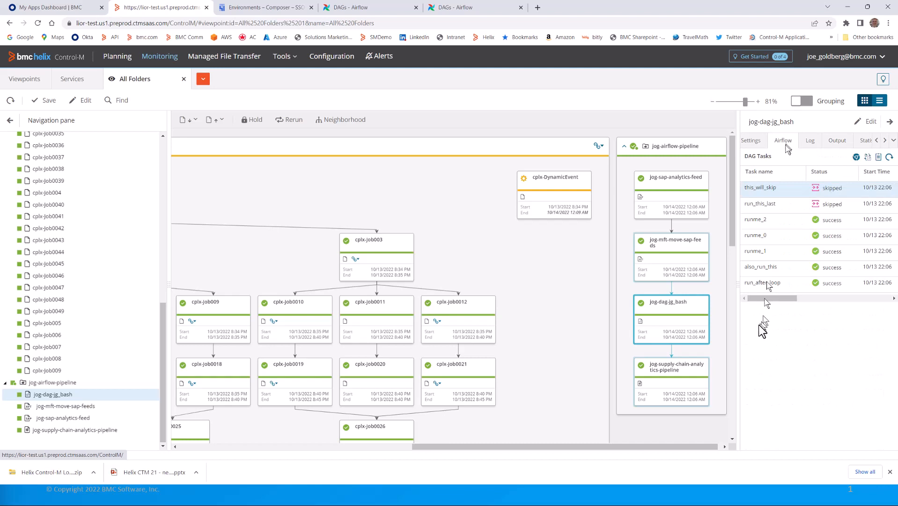
pyautogui.click(758, 220)
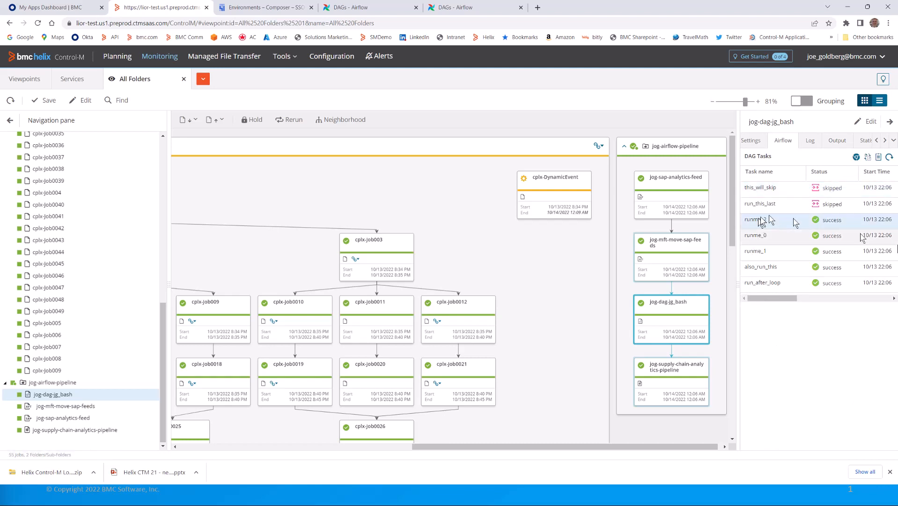
pyautogui.click(878, 159)
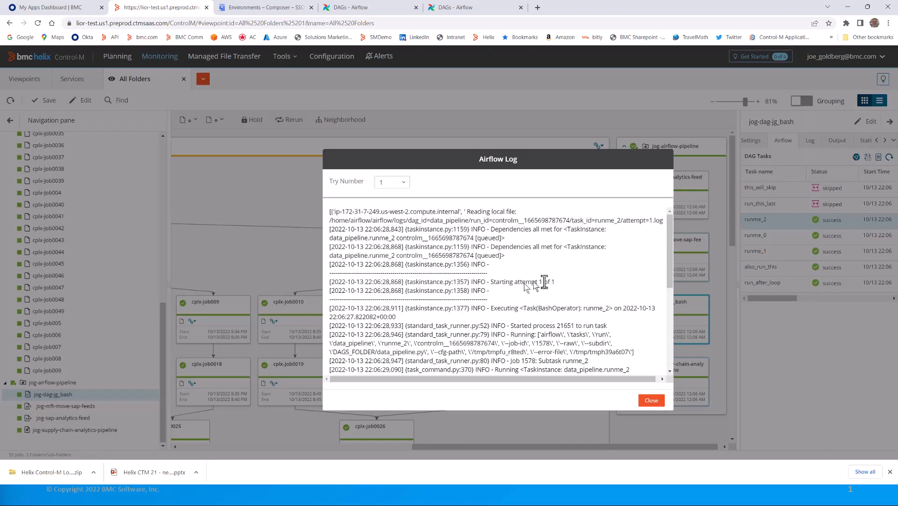
pyautogui.scroll(-4, 561, 278)
pyautogui.click(651, 401)
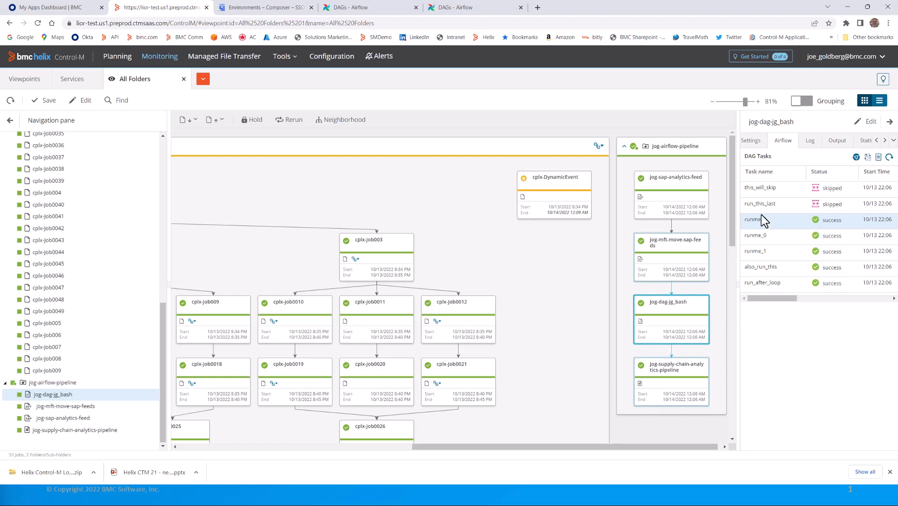
# Step: View the data_pipeline run's graph in Airflow, and back in Control-M check the services overview before returning to All Folders
pyautogui.click(856, 158)
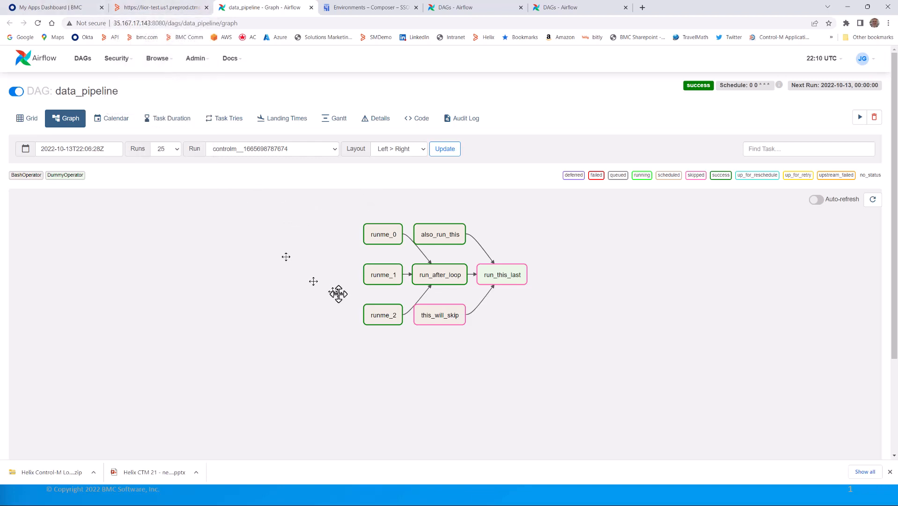
pyautogui.click(172, 13)
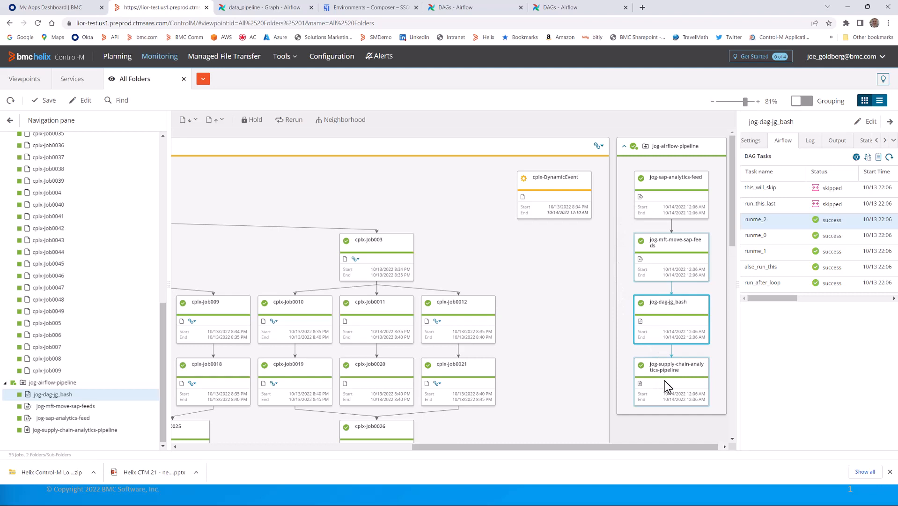
pyautogui.click(78, 79)
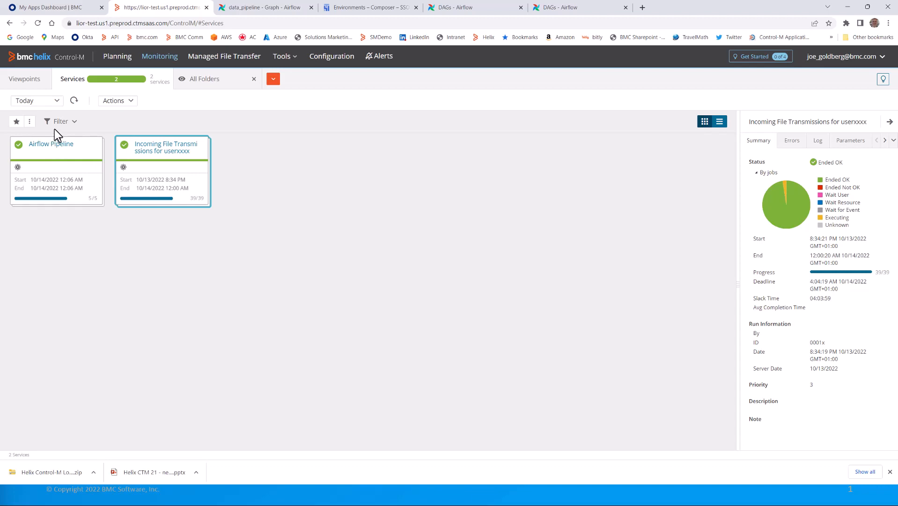
pyautogui.click(206, 78)
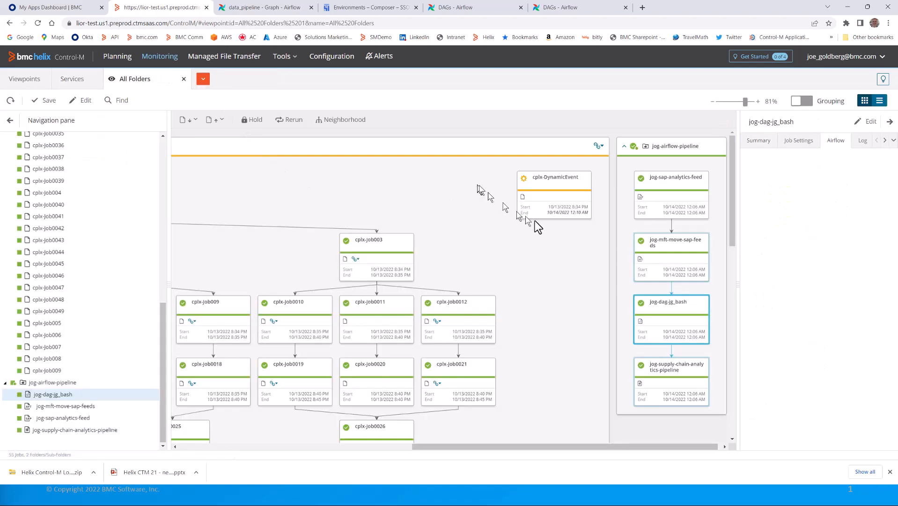